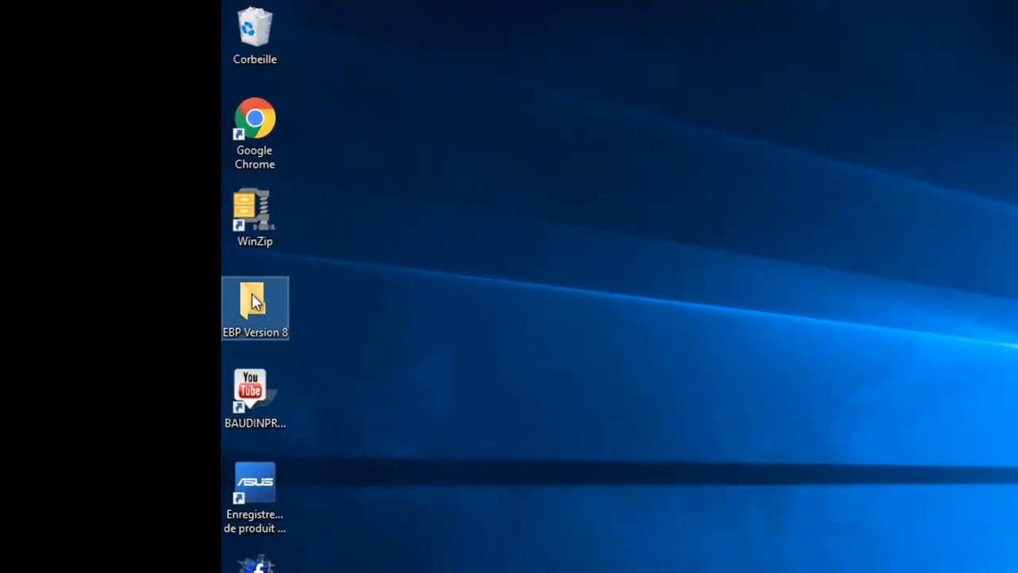
Step: Launch EBP Gestion Commerciale Ligne Open Line from the EBP Version 8 desktop folder and dismiss its welcome window
double_click(251, 301)
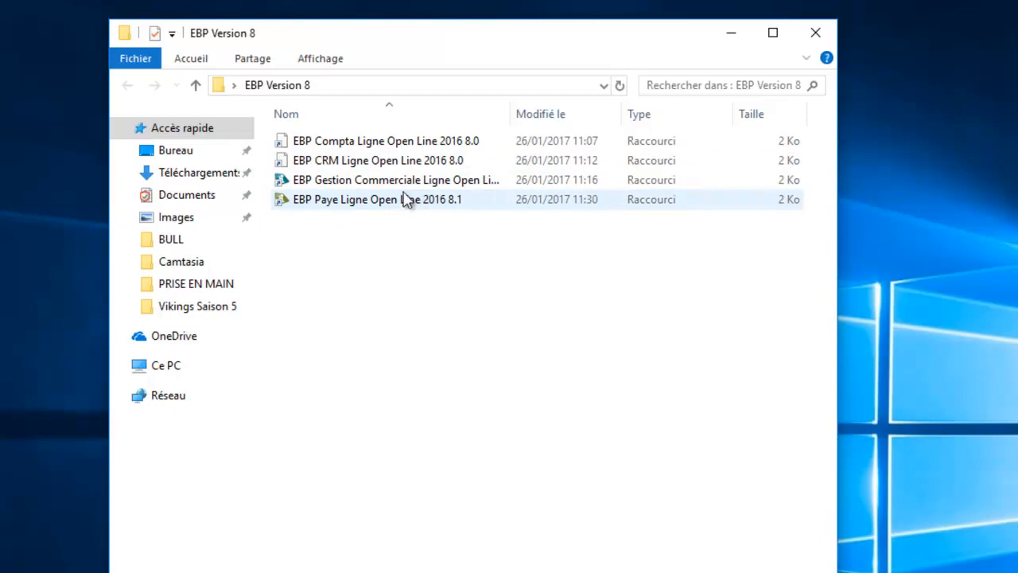
double_click(387, 183)
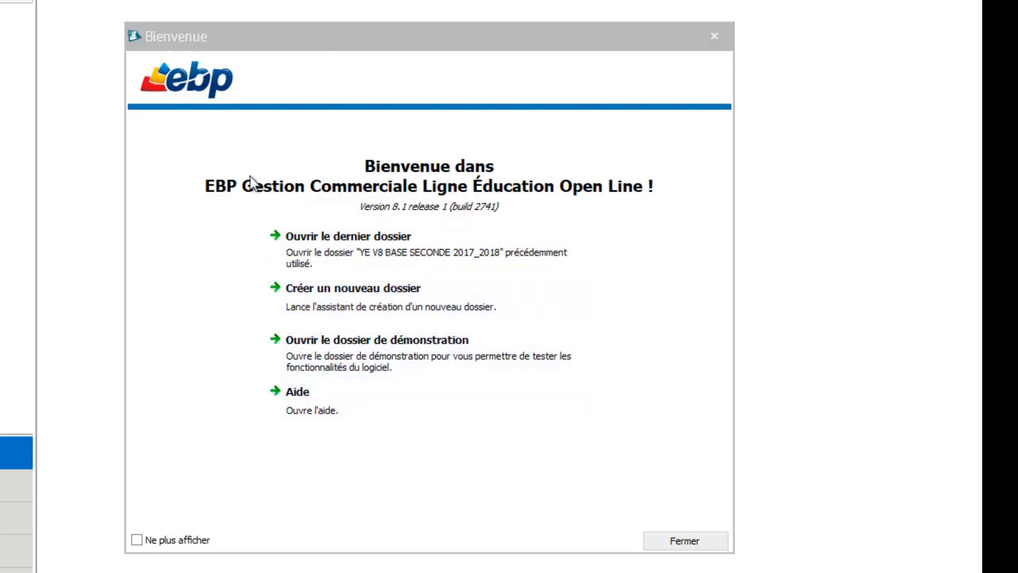
left_click(683, 543)
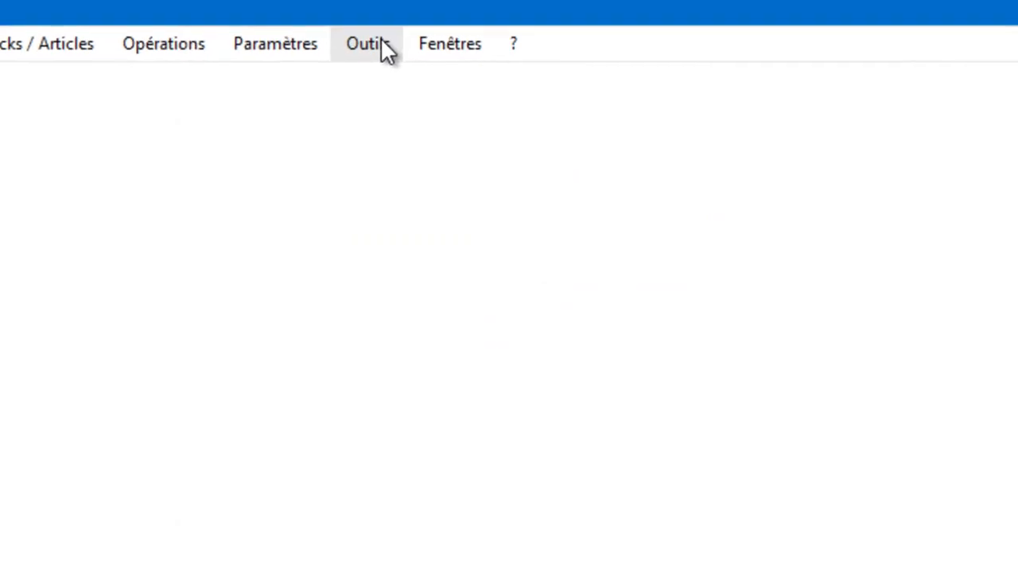
Step: Start the Restauration assistant and continue past its introduction to the backup selection
left_click(376, 46)
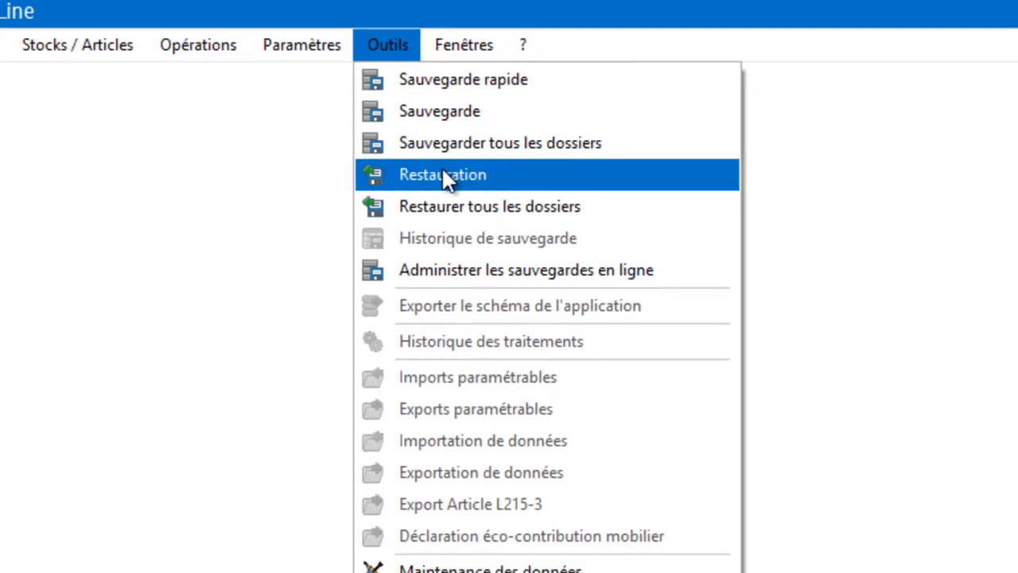
left_click(444, 175)
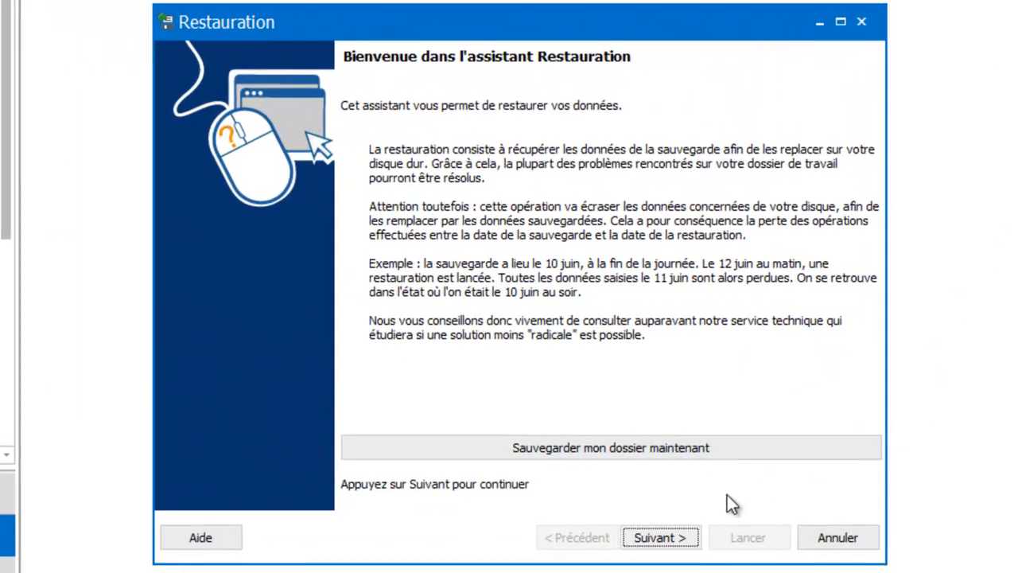
left_click(660, 539)
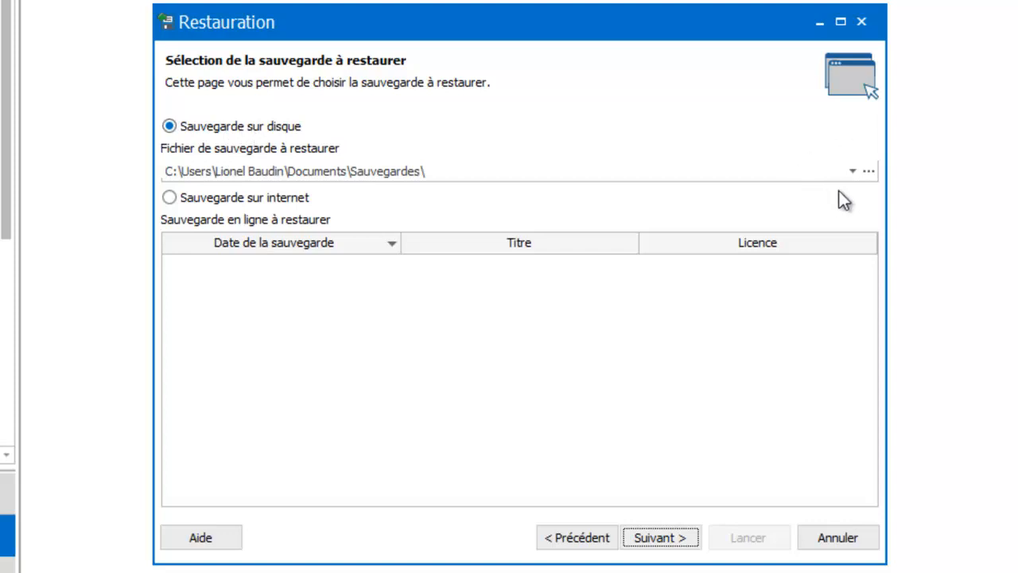
Step: Choose YE V8 BASE SECONDE 2017_2018.zip from D:\EBP 2017 2018\EBP V8 as the backup file to restore
left_click(869, 172)
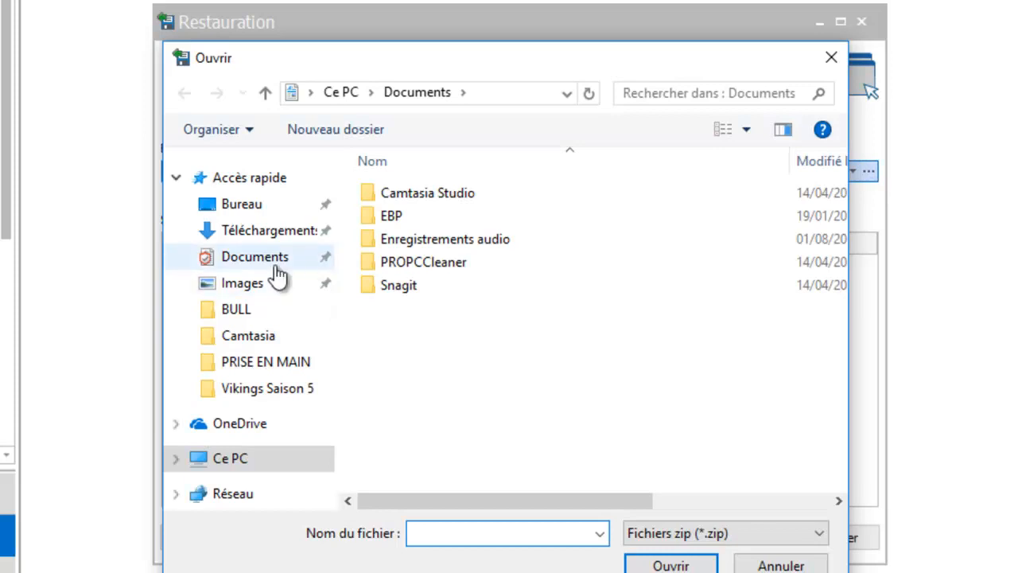
left_click(237, 462)
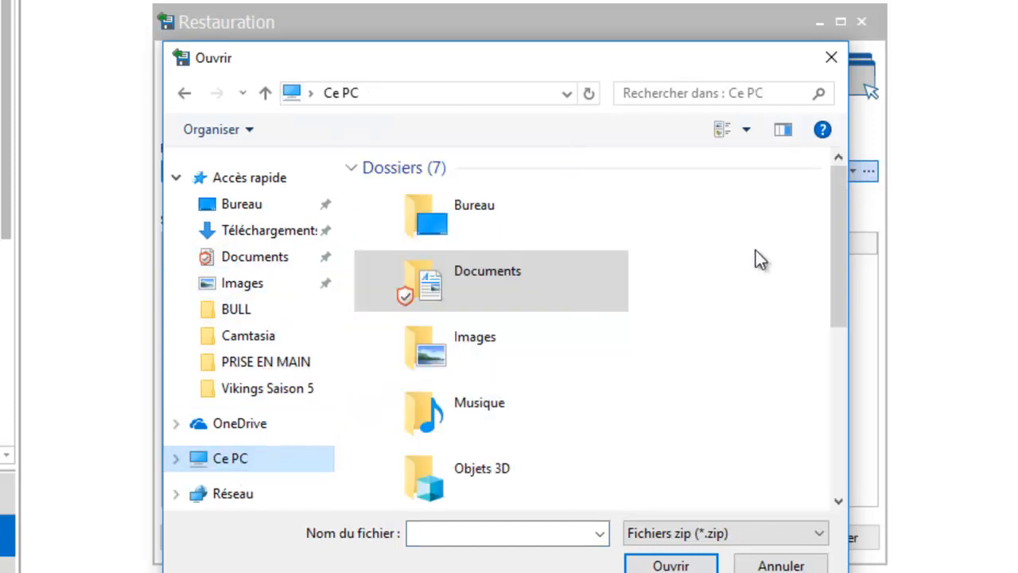
scroll(754, 279, "down", 5)
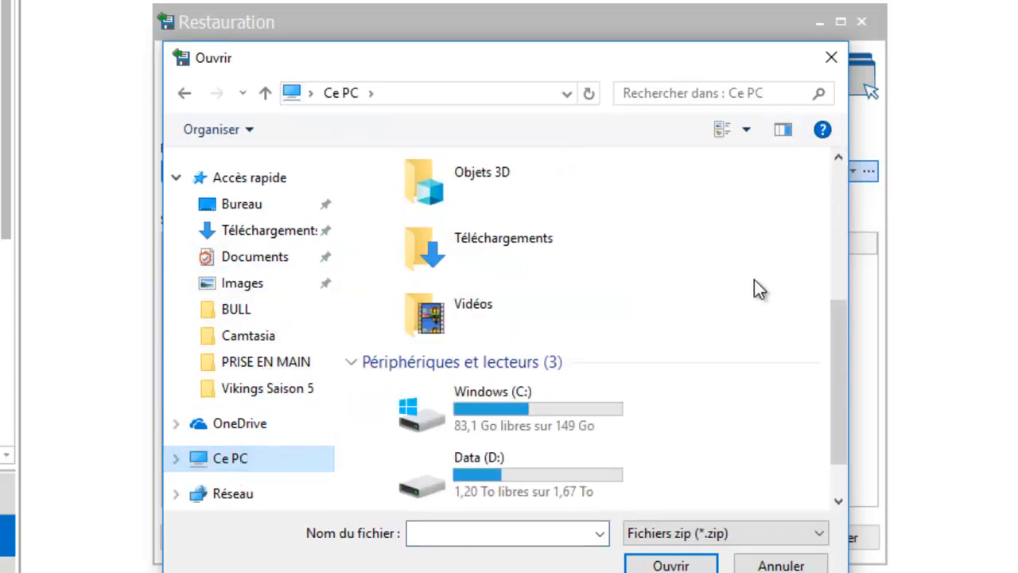
double_click(450, 477)
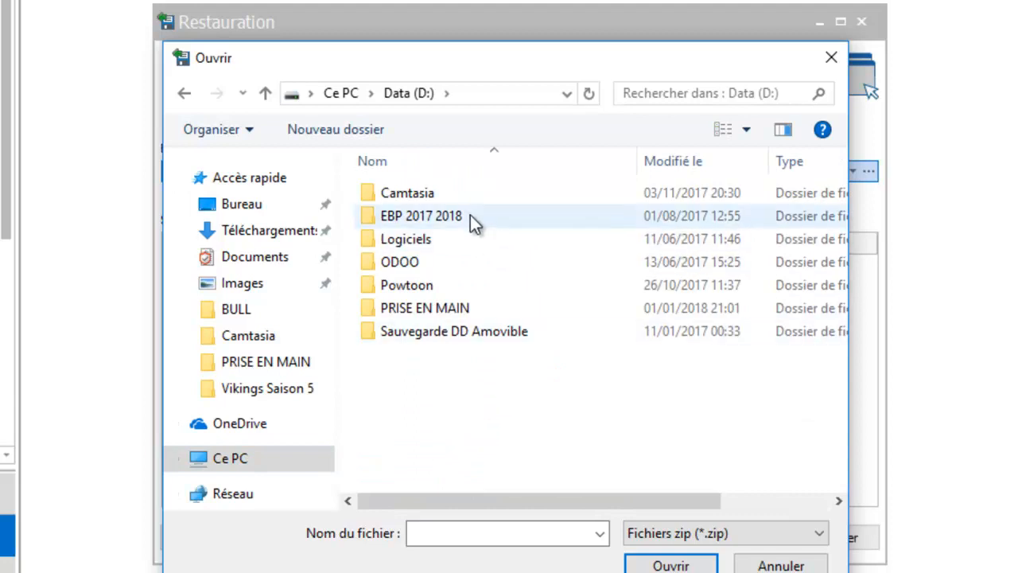
double_click(470, 215)
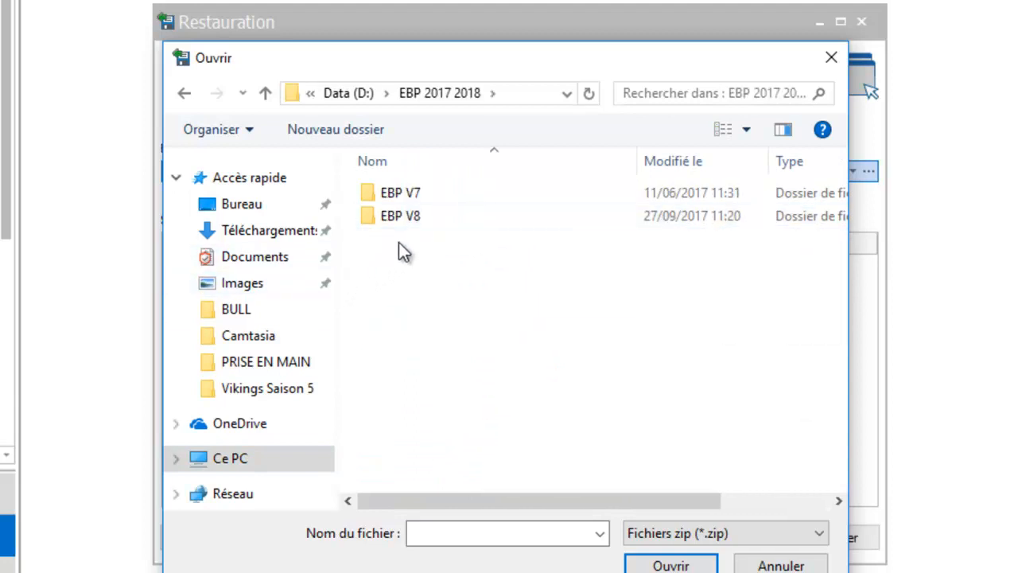
double_click(401, 213)
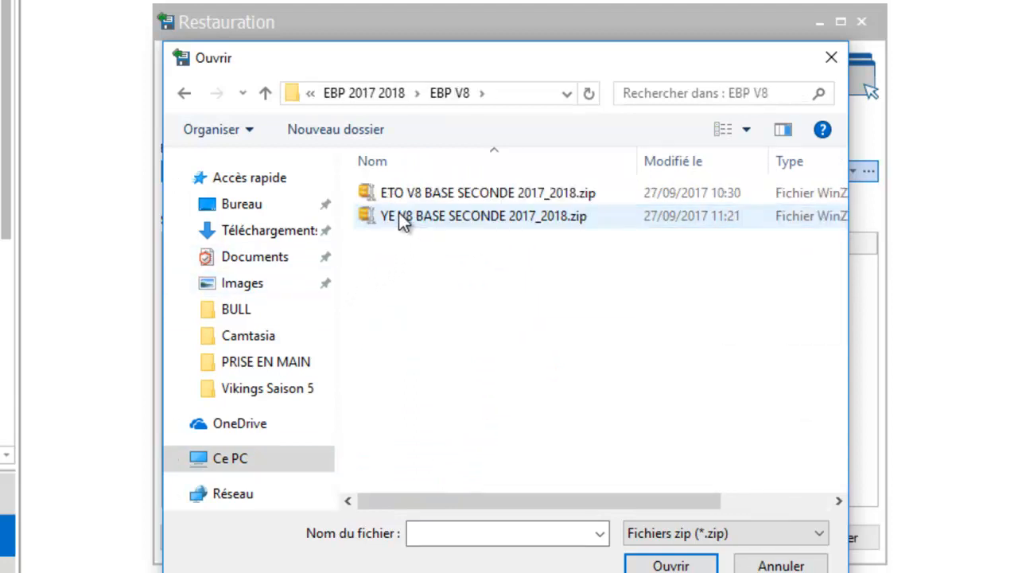
left_click(484, 219)
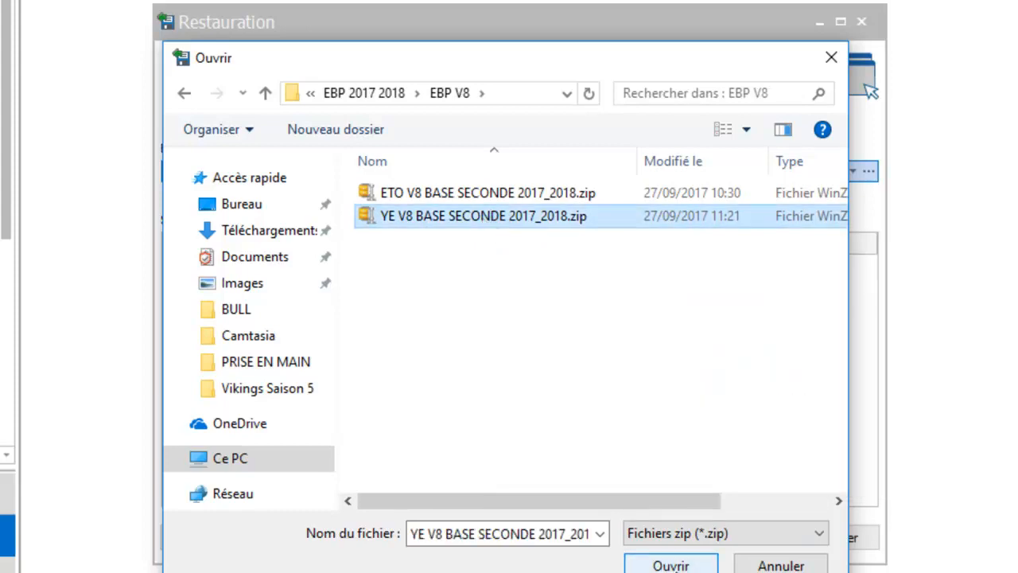
left_click(671, 566)
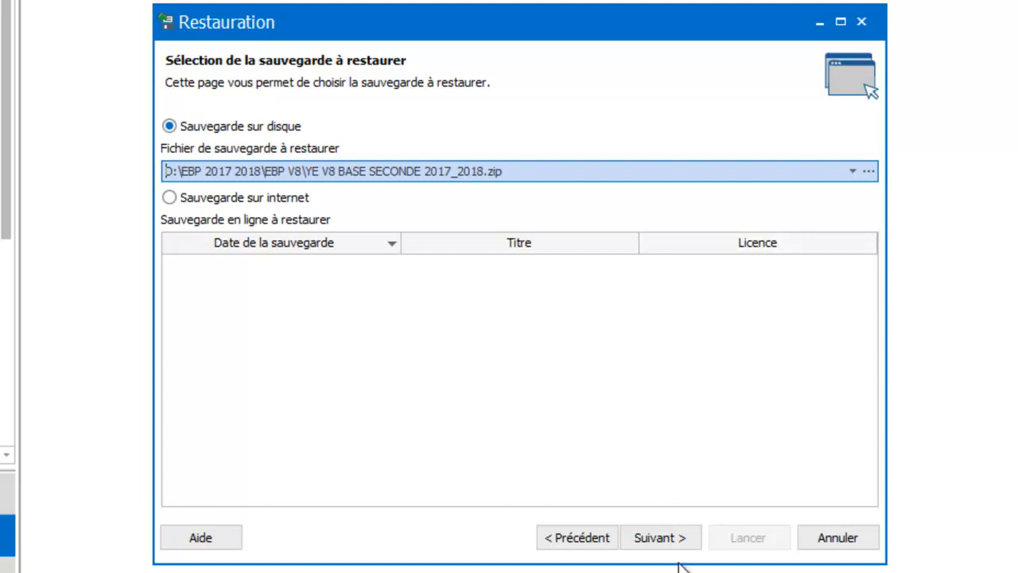
Step: Accept the chosen backup, including only the dossier without configuration and environment, for the Paye, Gestion Commerciale, Compta and CRM applications
left_click(688, 538)
left_click(673, 537)
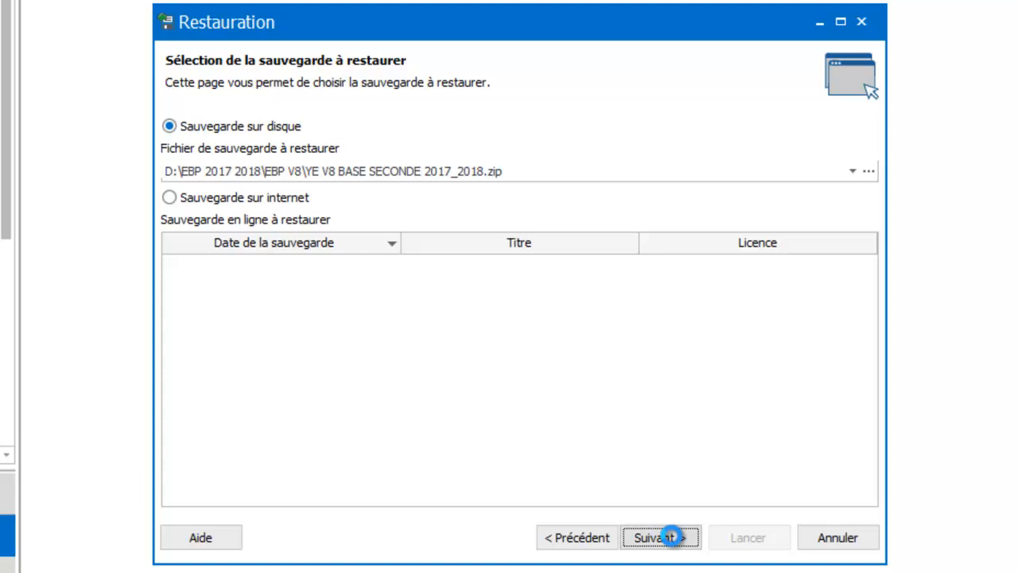
left_click(672, 537)
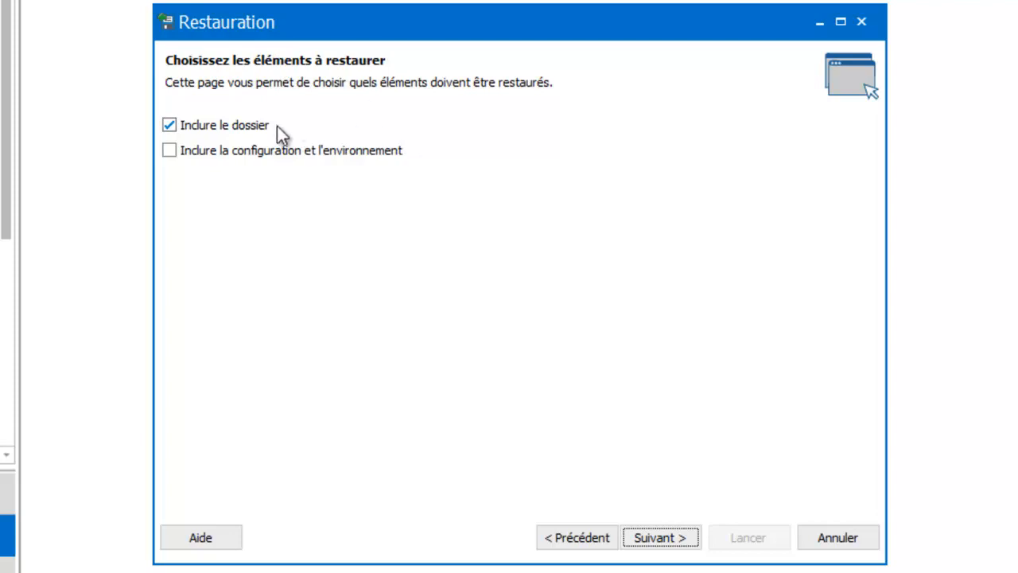
left_click(673, 544)
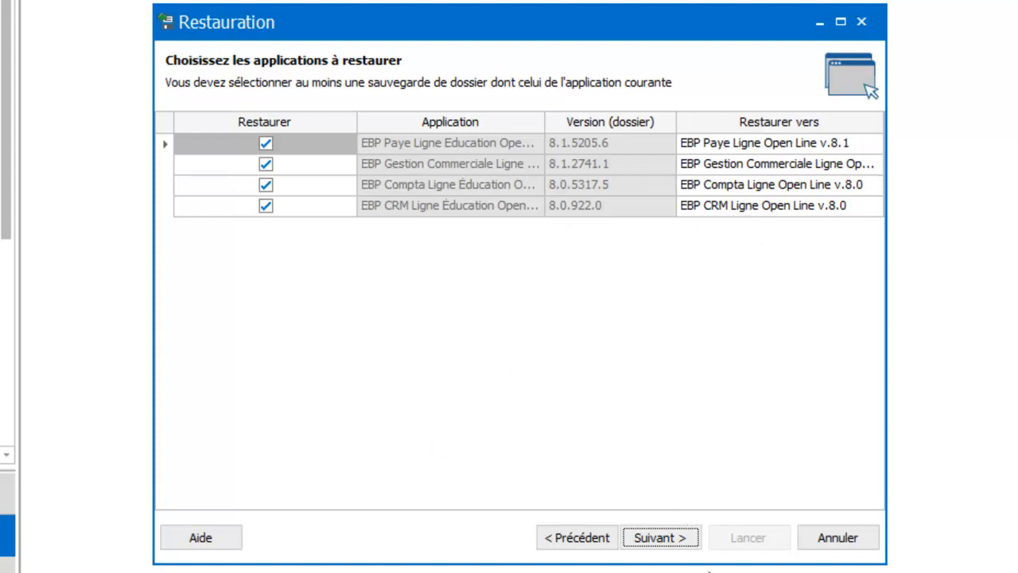
left_click(658, 547)
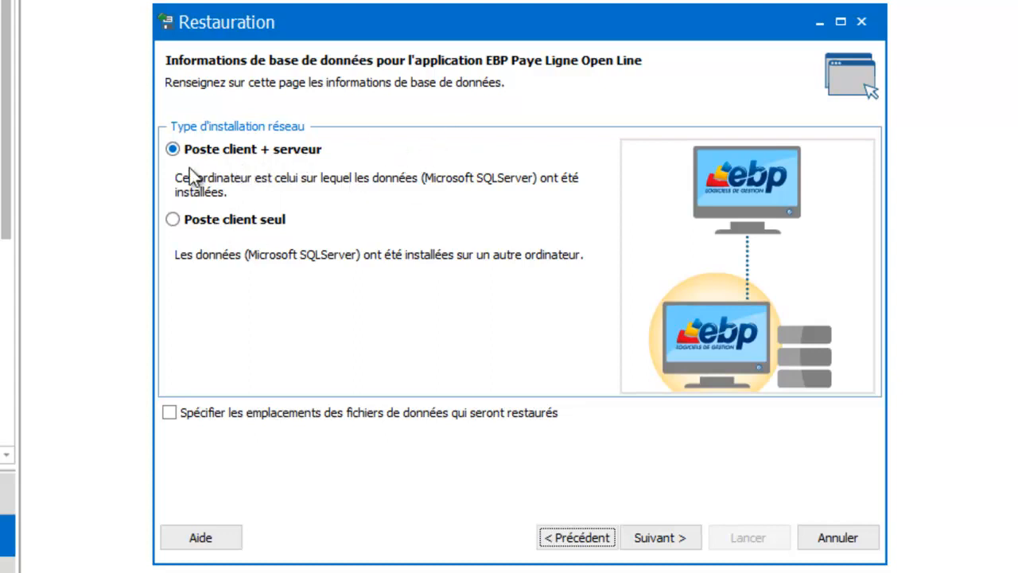
left_click(177, 223)
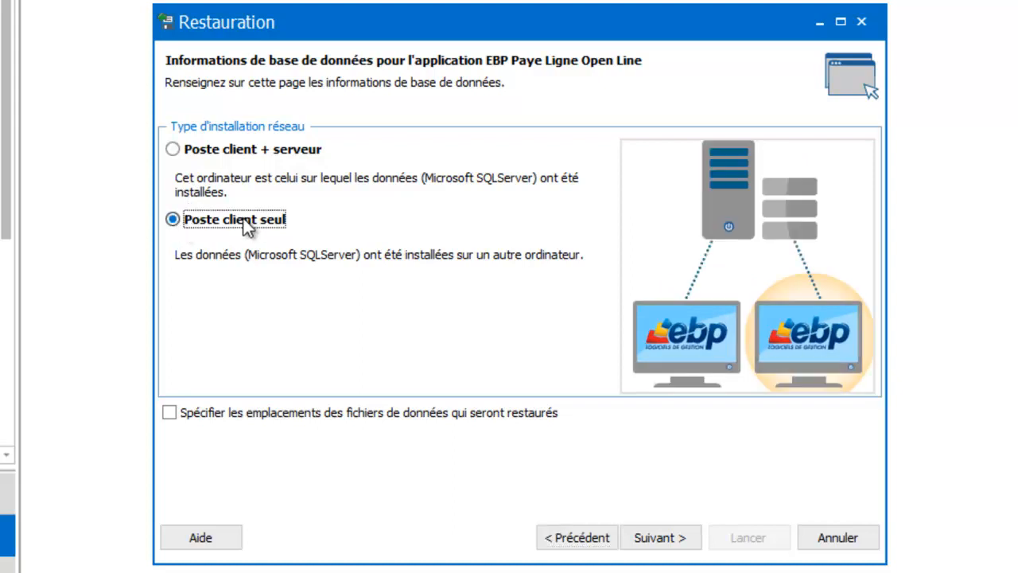
left_click(657, 541)
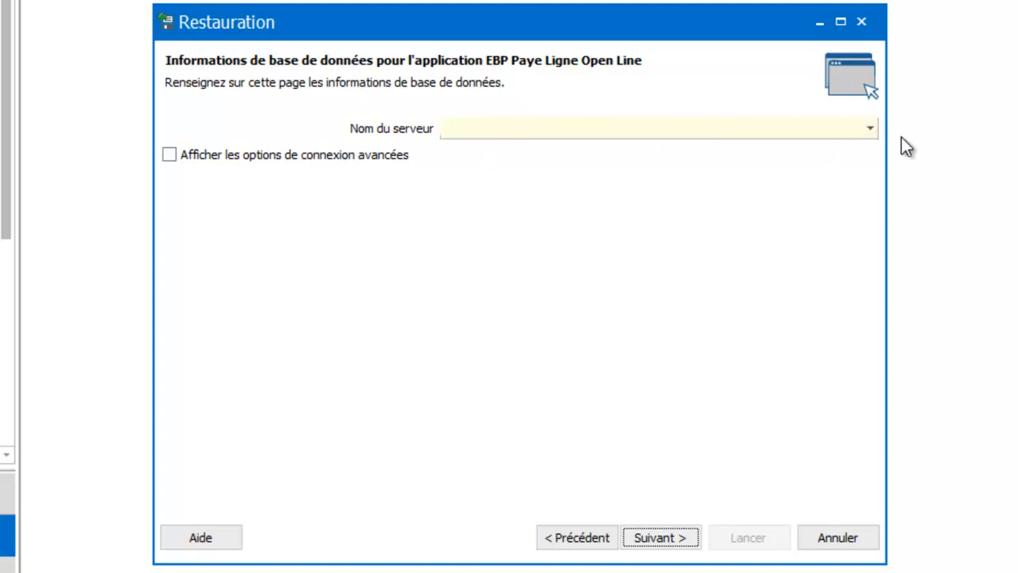
left_click(603, 543)
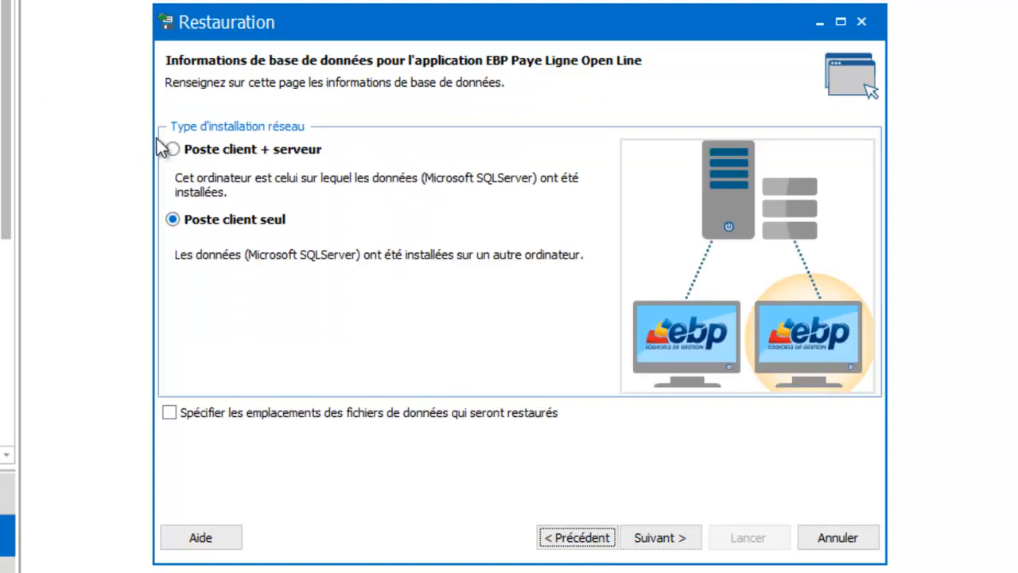
left_click(180, 146)
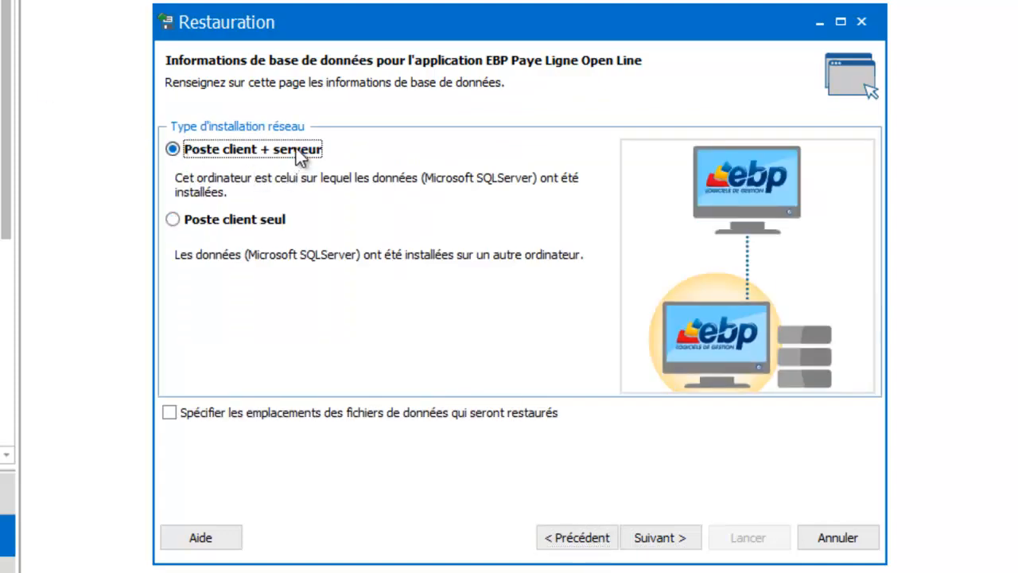
Step: Accept the Poste client + serveur installation type for EBP Paye without advanced connection options
left_click(675, 541)
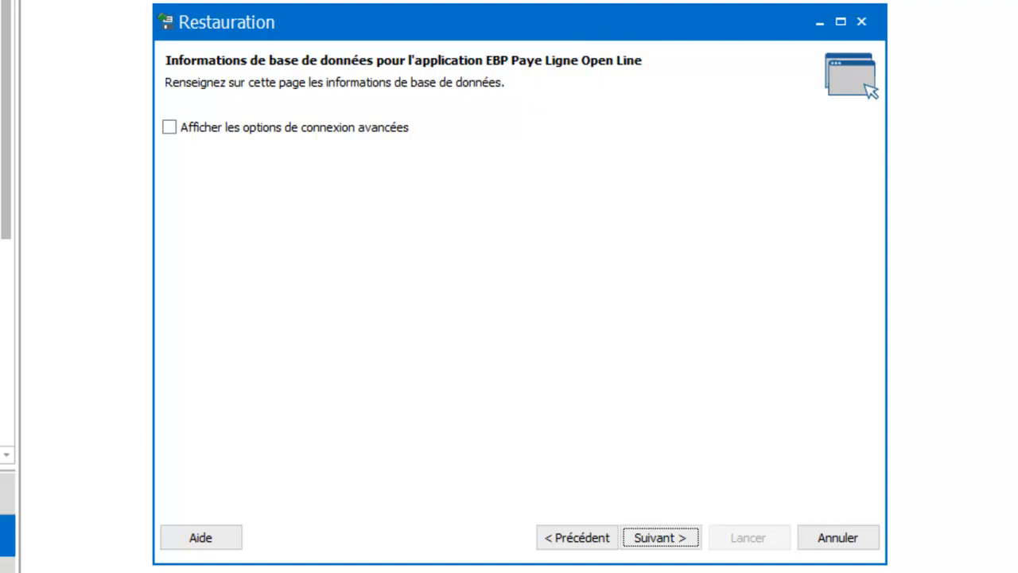
left_click(682, 541)
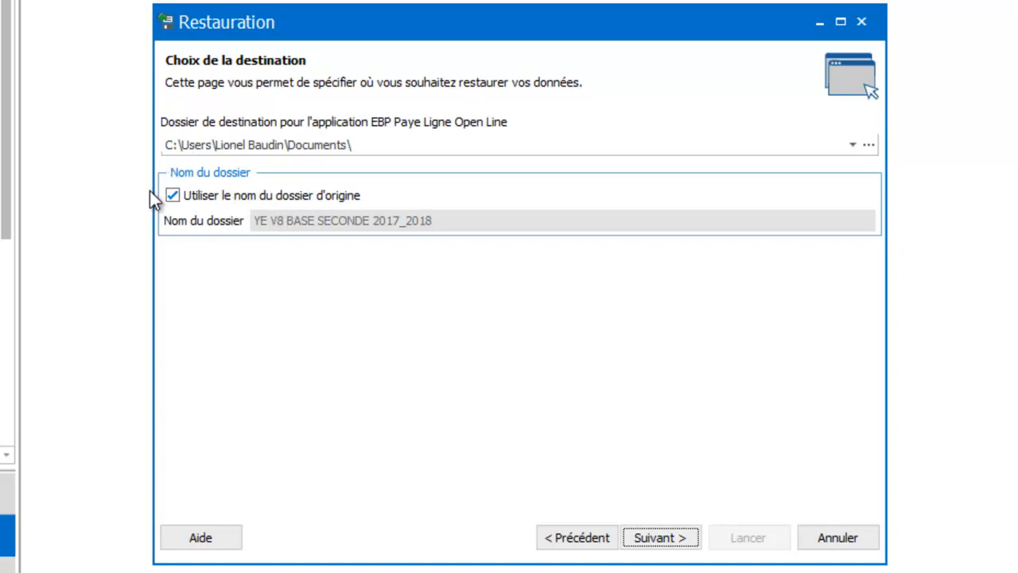
left_click(172, 197)
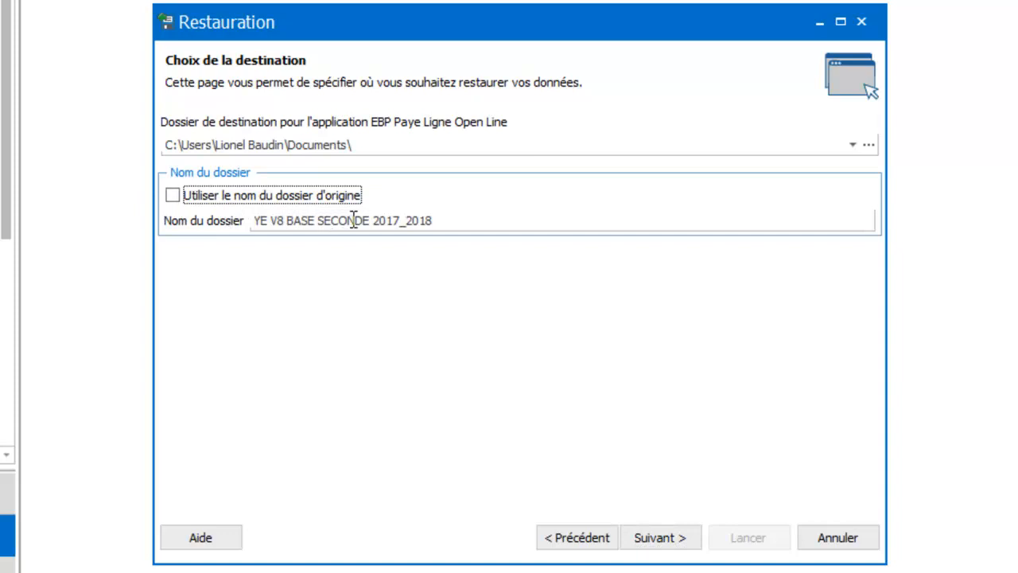
left_click(404, 220)
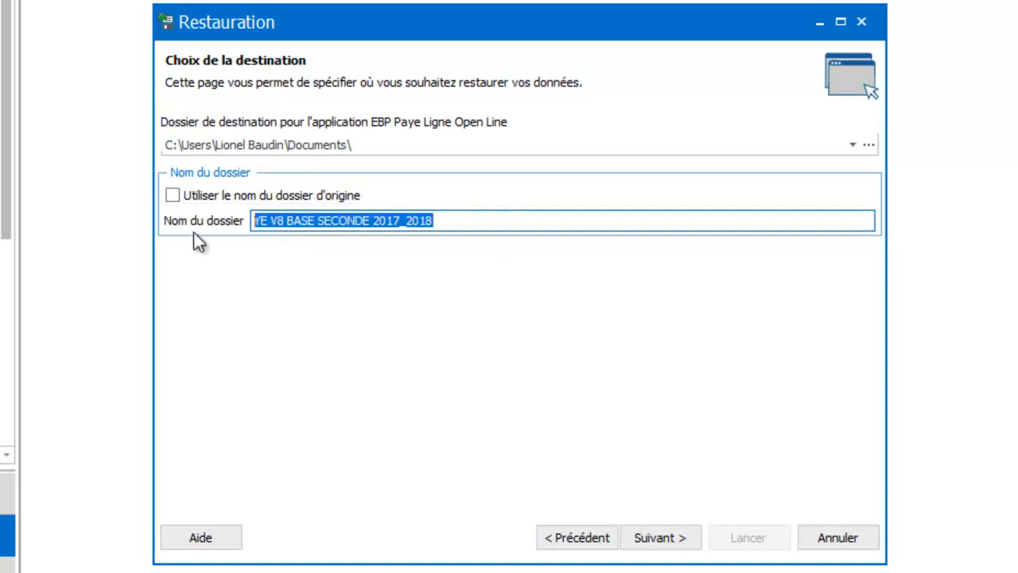
left_click(172, 194)
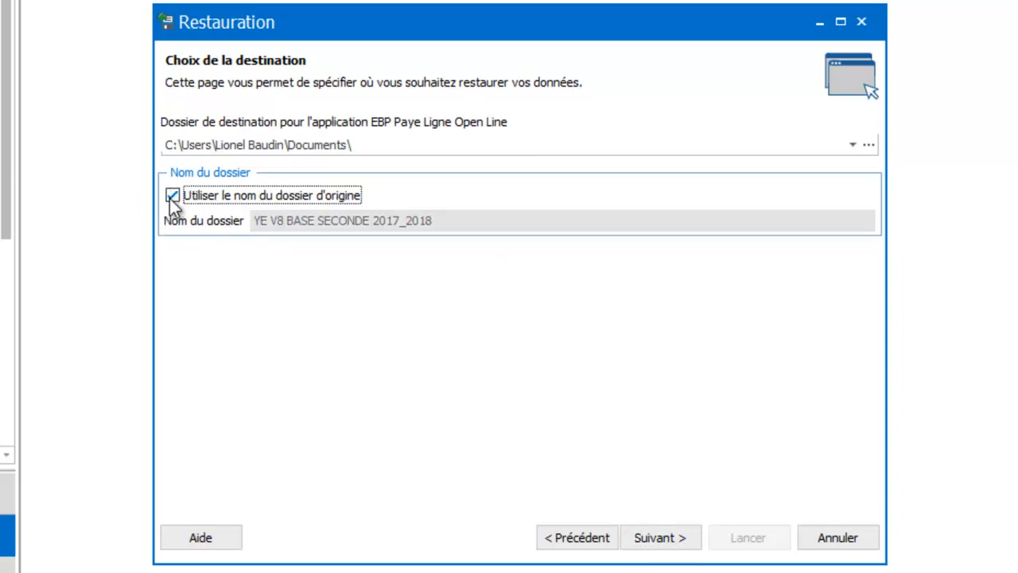
Step: Restore EBP Paye to the Documents folder under the original dossier name, updating the existing shortcut
left_click(657, 544)
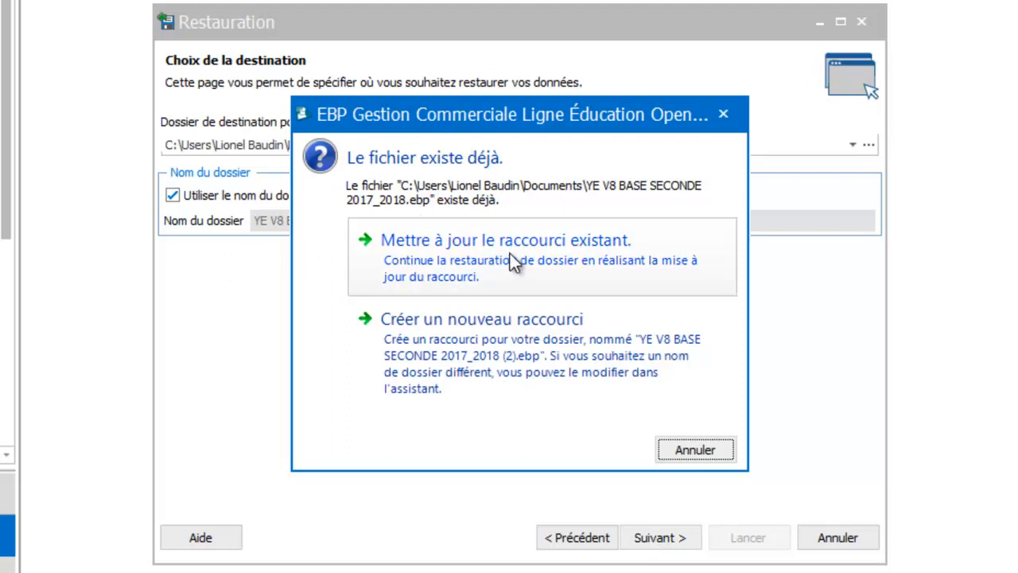
left_click(487, 231)
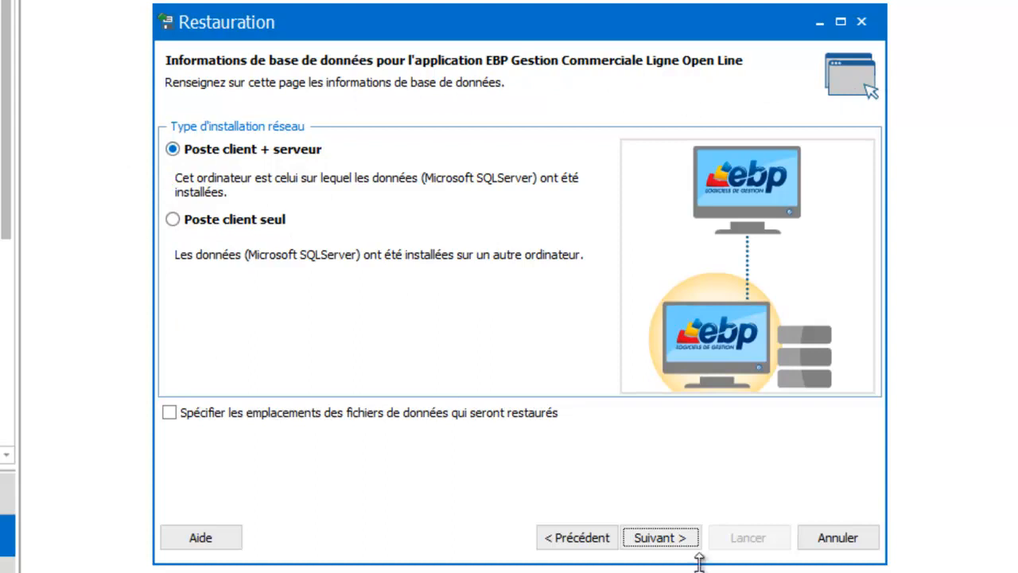
Step: Configure EBP Gestion Commerciale's restoration as Poste client + serveur with the original dossier name, updating the existing shortcut
left_click(682, 543)
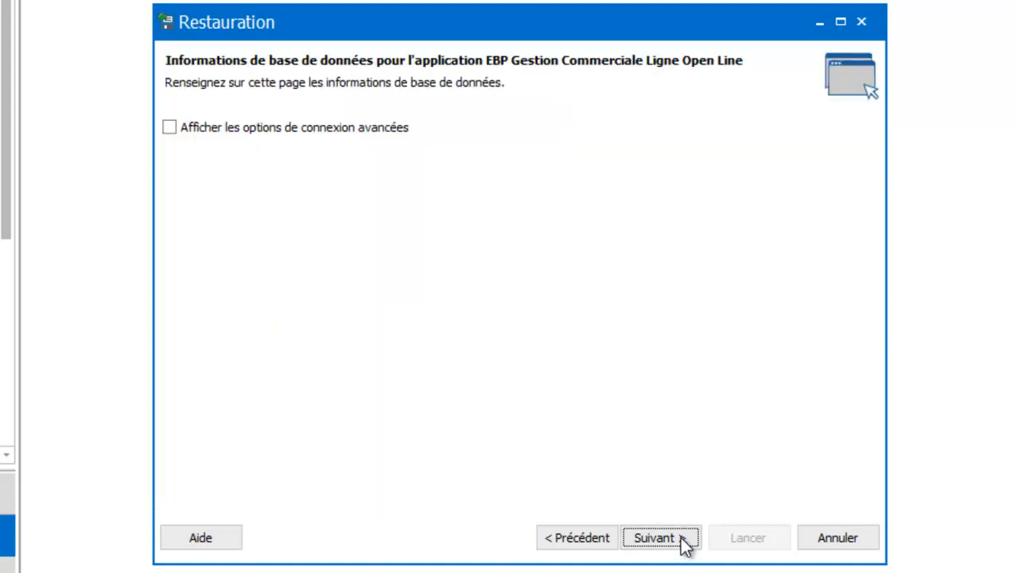
left_click(684, 541)
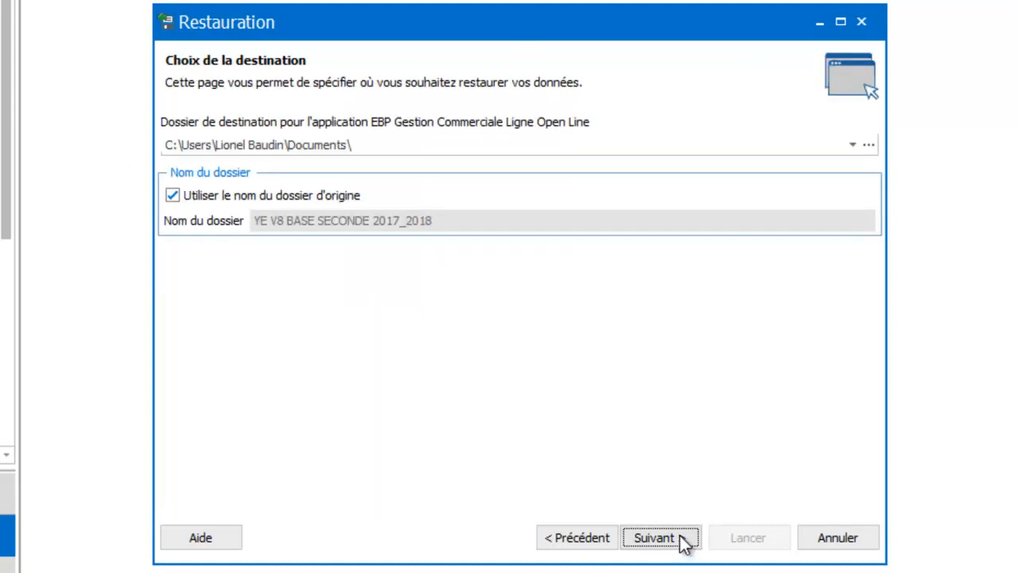
left_click(682, 541)
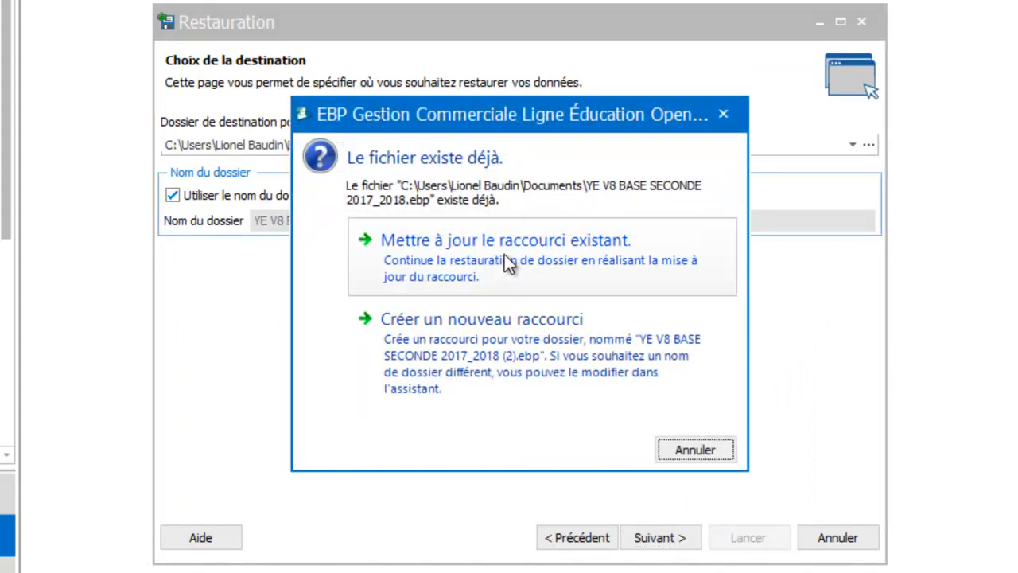
left_click(503, 254)
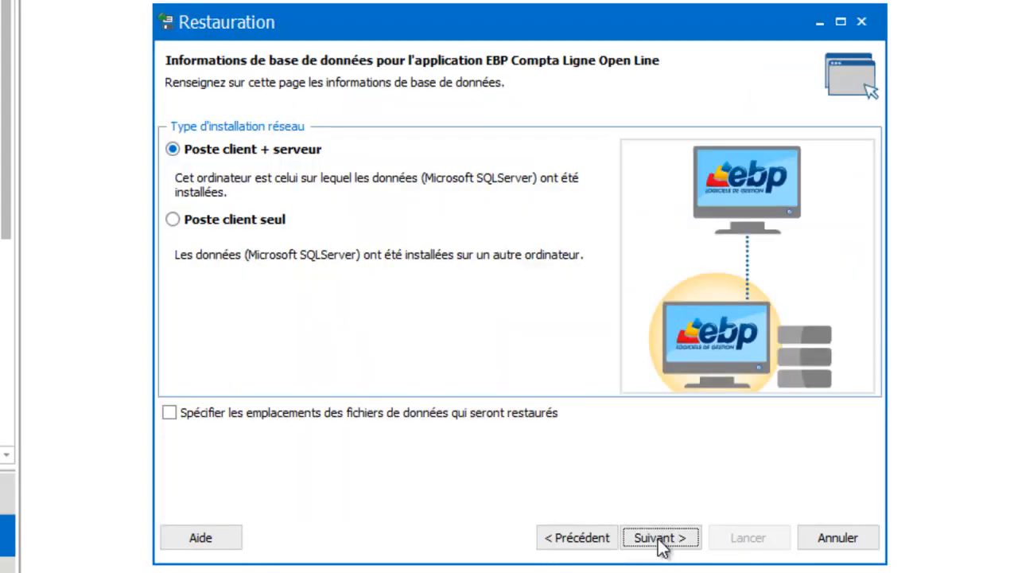
Step: Configure EBP Compta's restoration as Poste client + serveur to Documents under the original dossier name, updating the existing shortcut
left_click(661, 542)
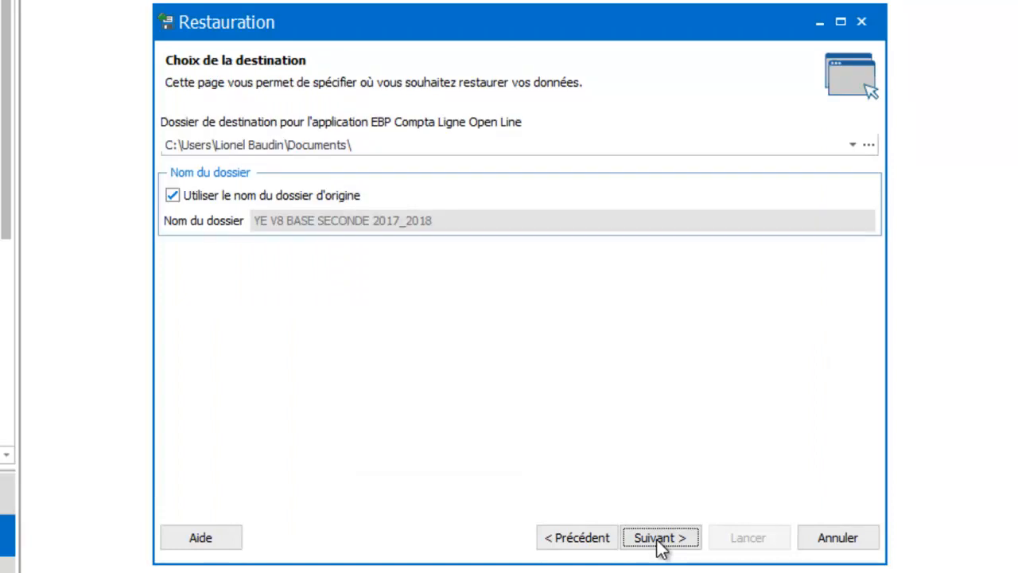
left_click(660, 537)
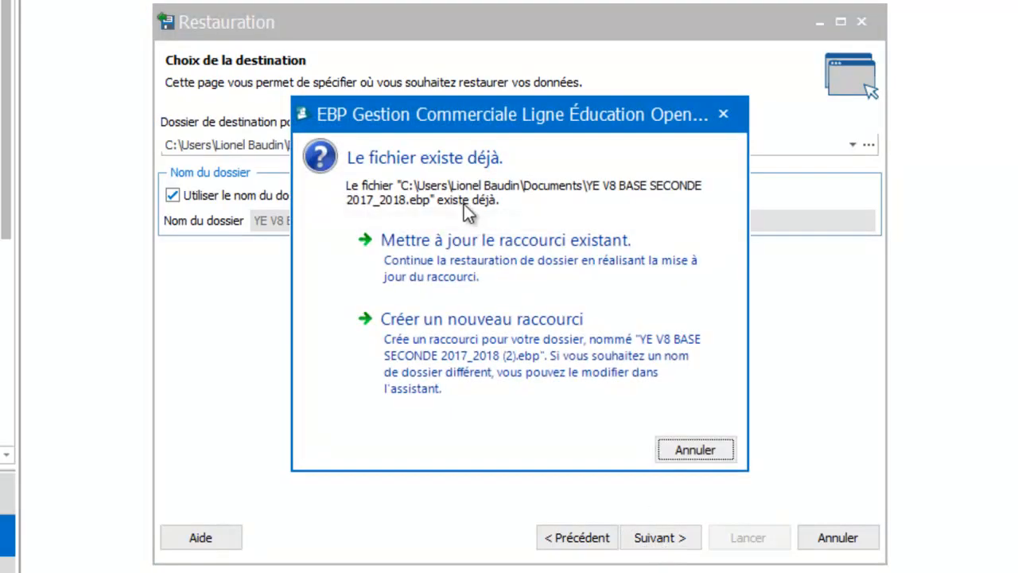
left_click(498, 268)
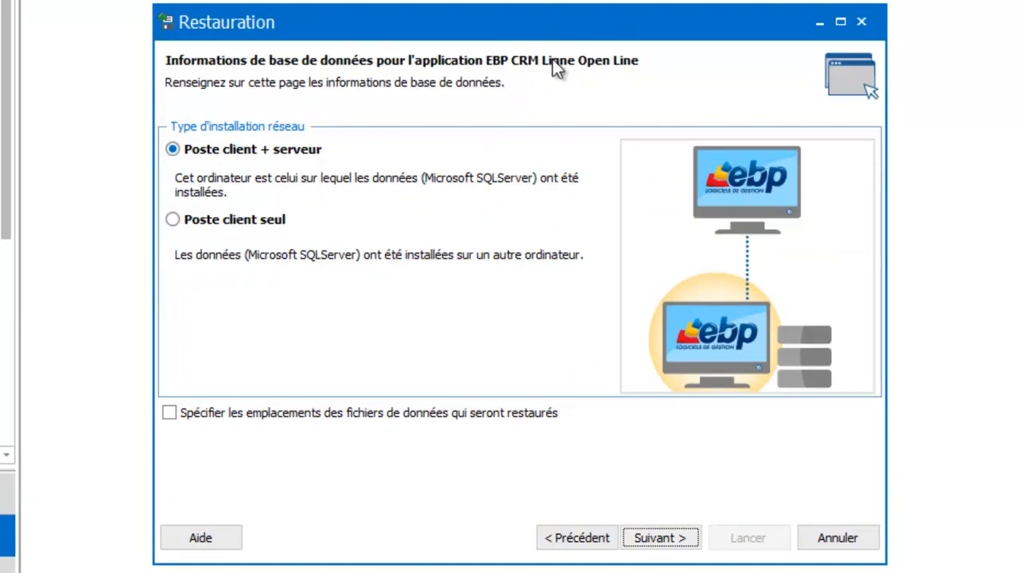
Step: Configure EBP CRM's restoration as Poste client + serveur without advanced connection options, keeping the original dossier name and updating the existing shortcut
left_click(675, 539)
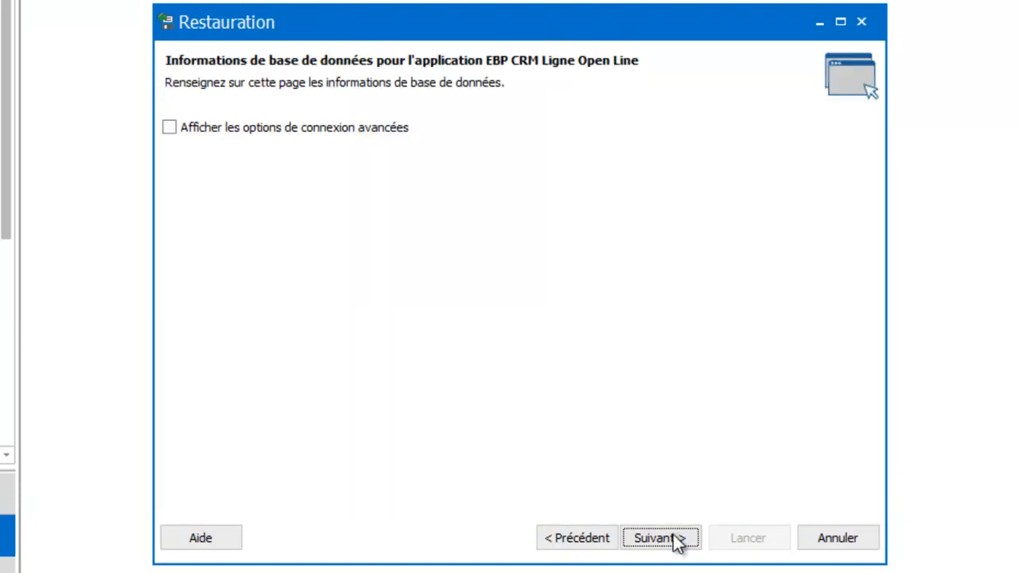
left_click(676, 546)
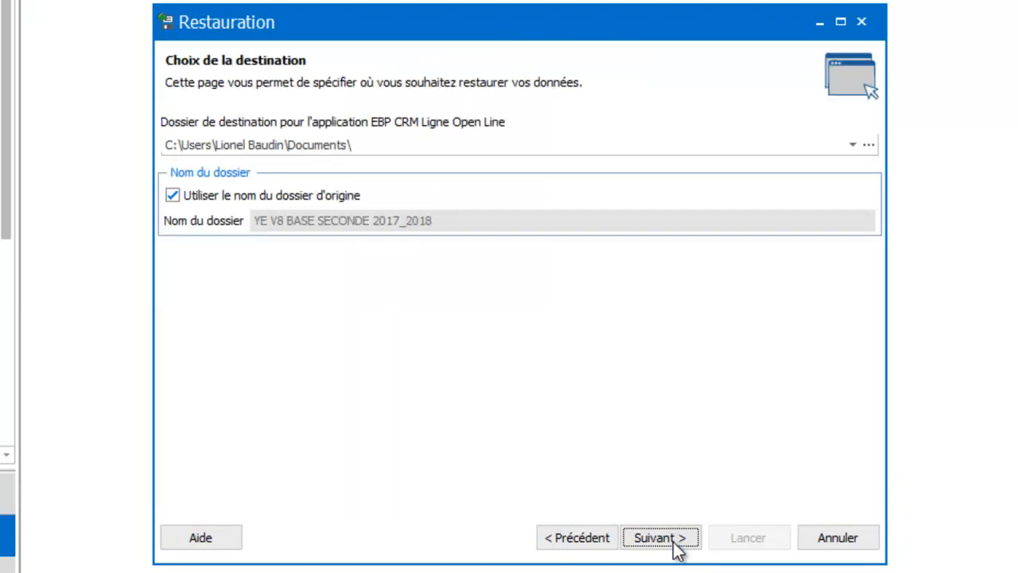
left_click(676, 547)
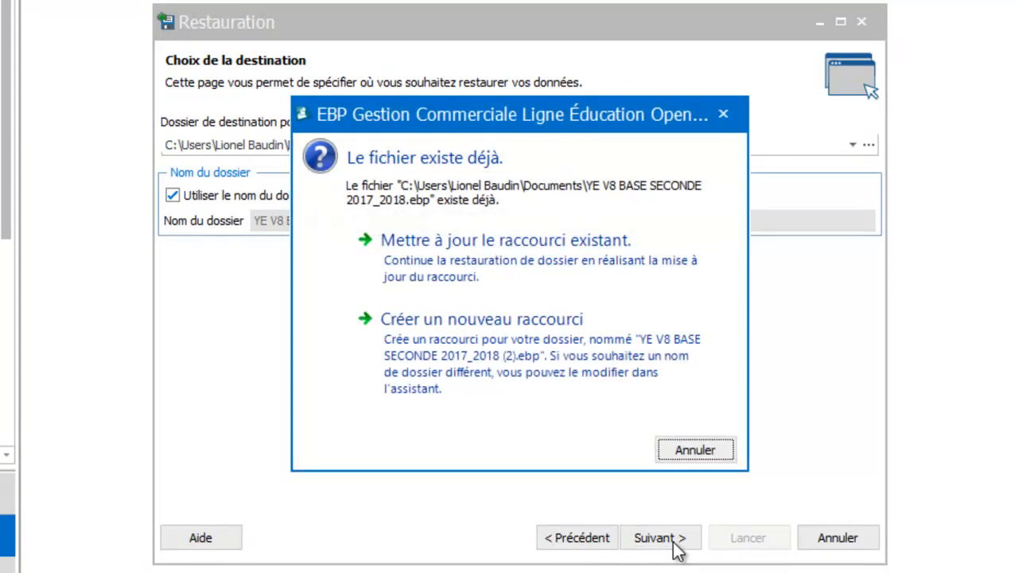
left_click(446, 266)
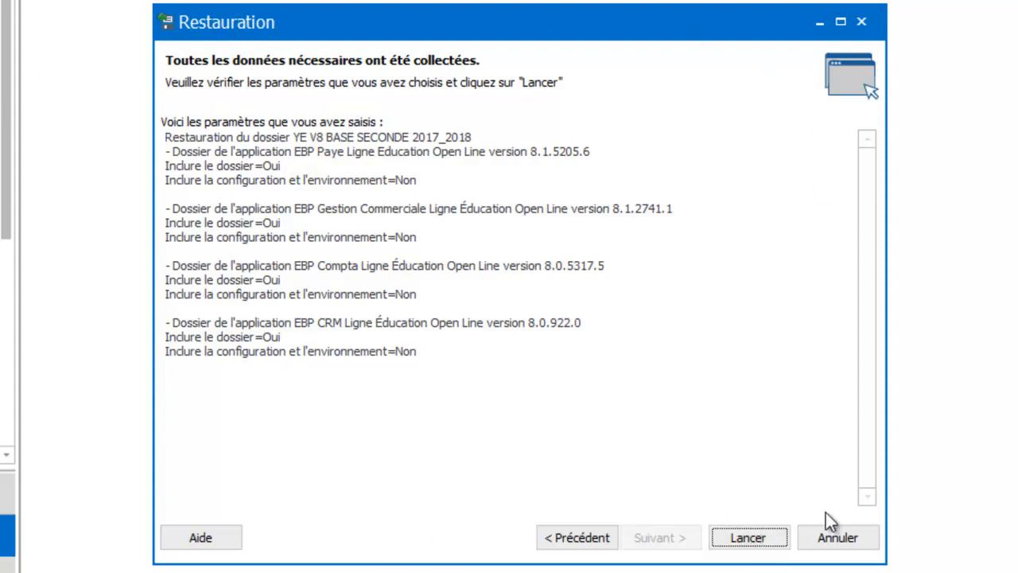
Step: Close the restoration assistant without launching it and open the recent dossier YE V8 BASE SECONDE 2017_2018.ebp
left_click(832, 538)
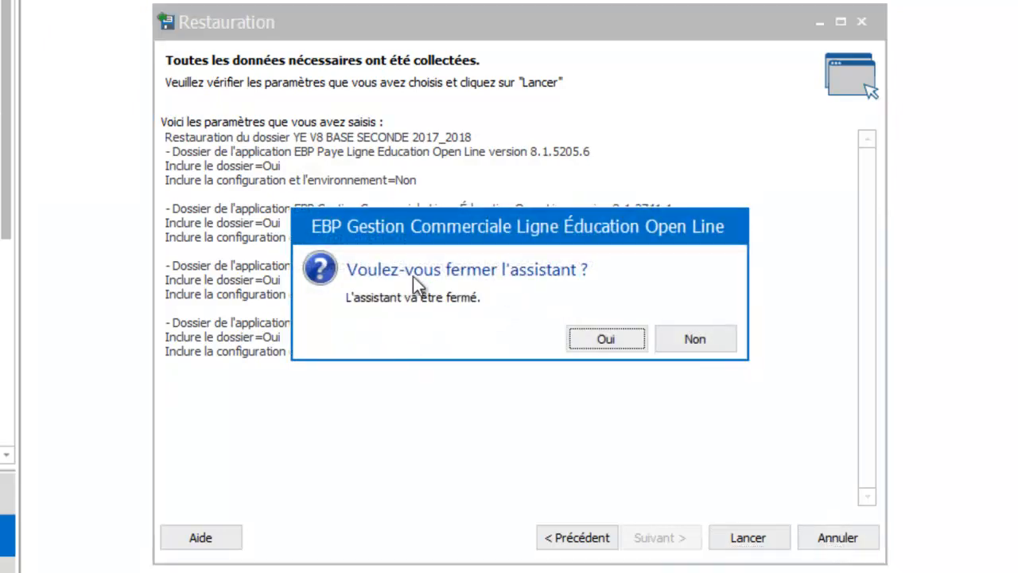
left_click(603, 338)
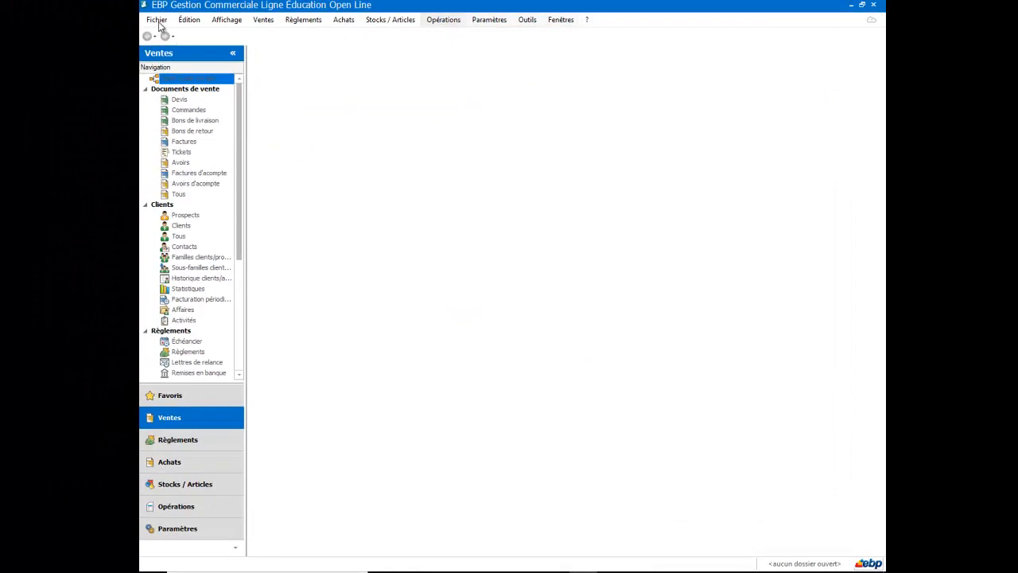
left_click(157, 19)
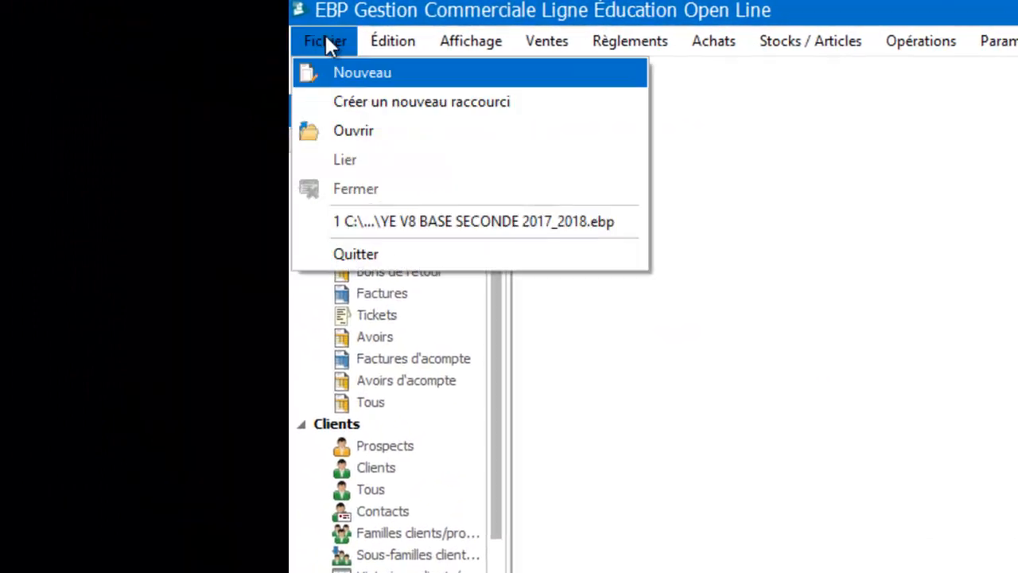
left_click(395, 222)
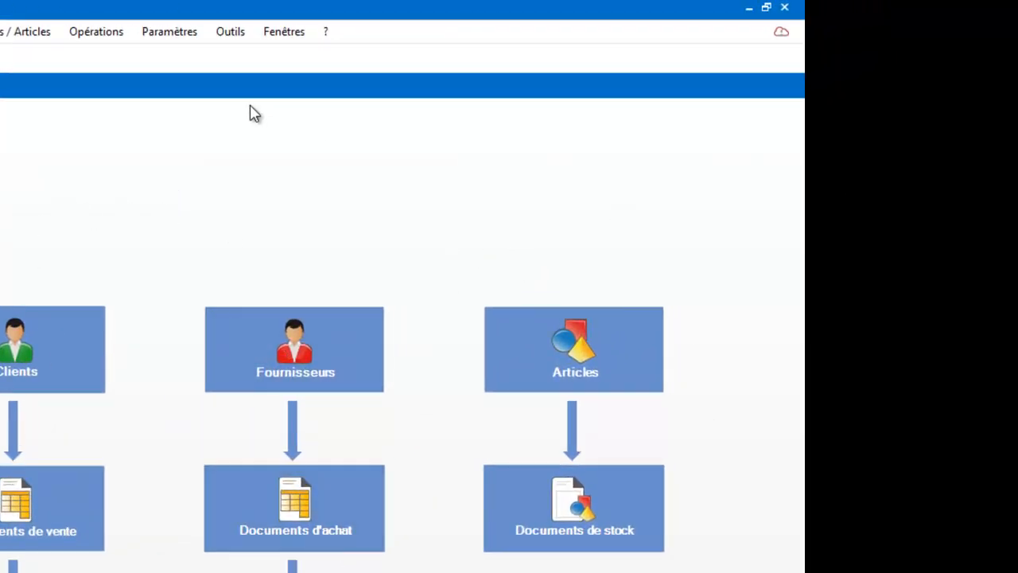
Step: Start a backup of the open dossier with the Sauvegarde assistant, including the dossier, configuration and environment but no text-file backup
left_click(226, 35)
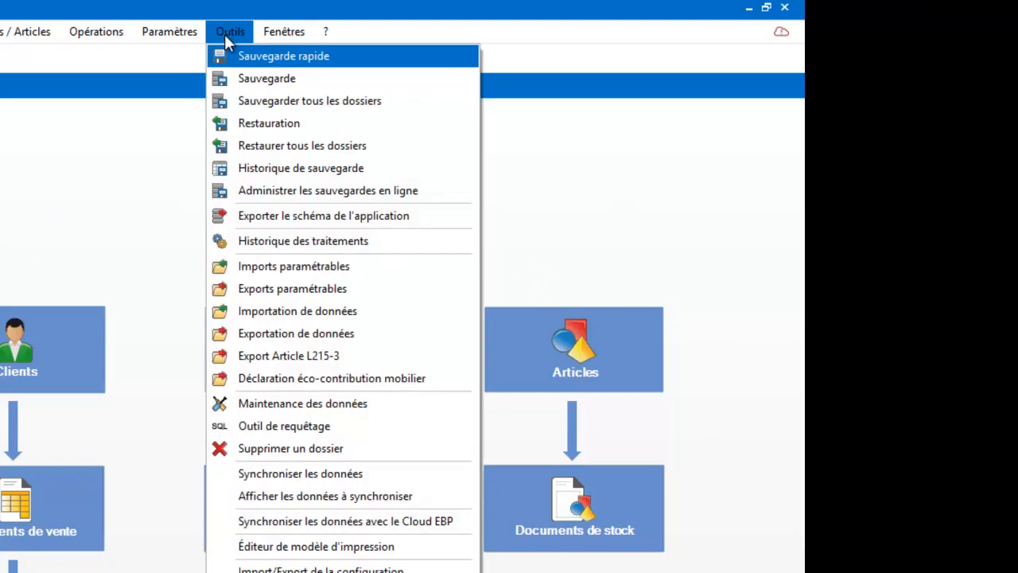
left_click(245, 79)
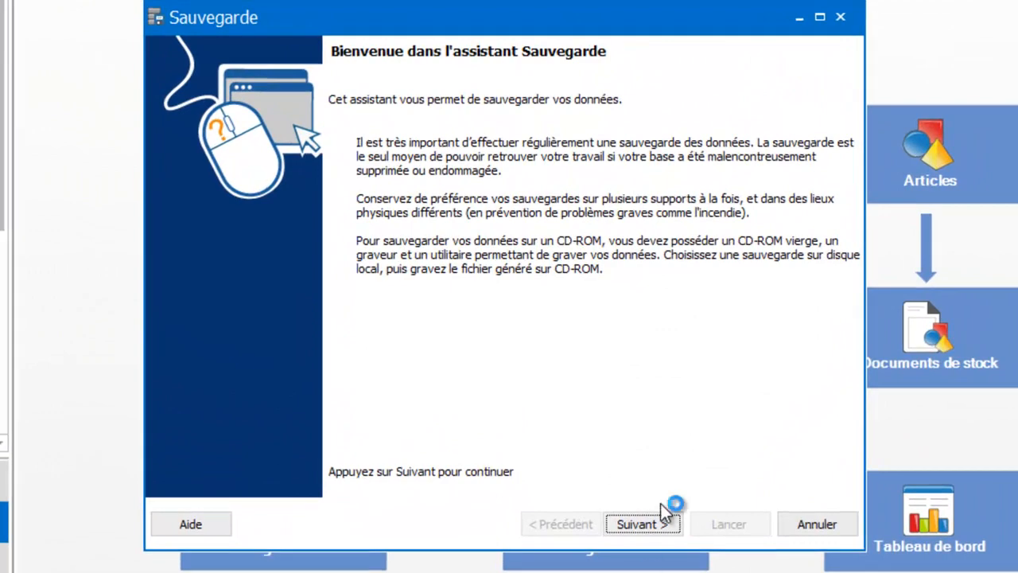
left_click(624, 465)
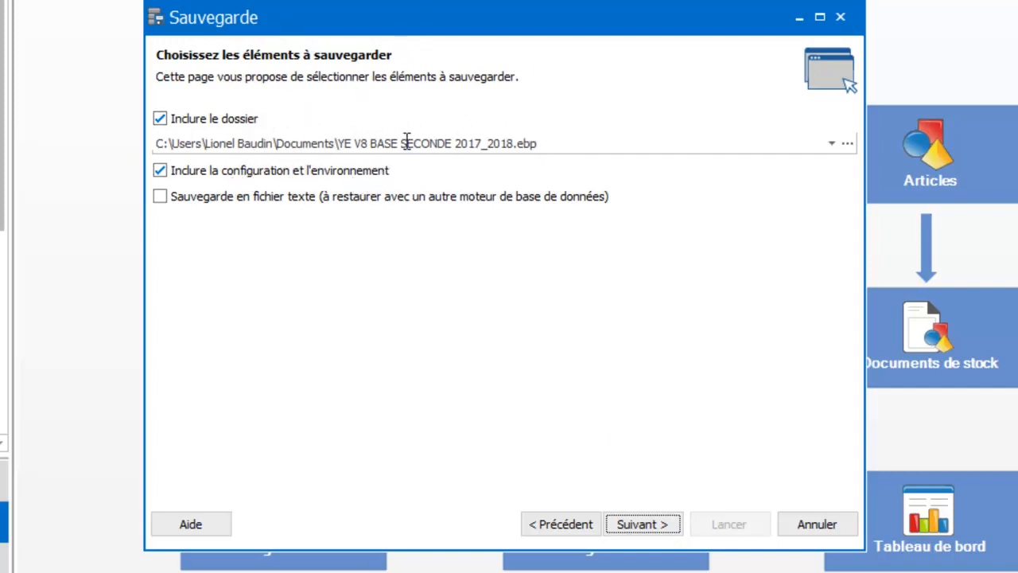
left_click(644, 531)
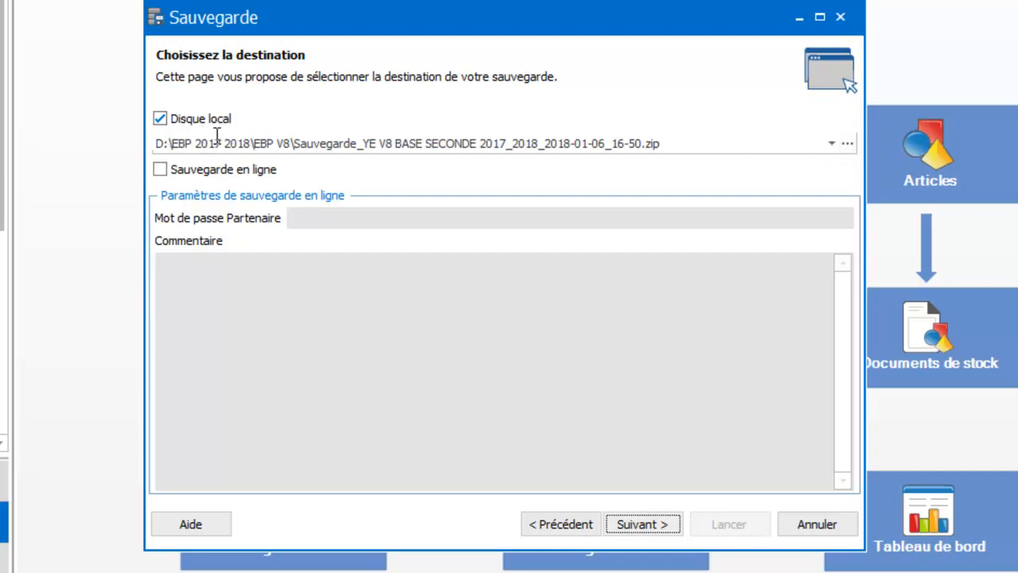
Step: Browse the EBP V8 folder as the backup's local disk destination, cancel the choice and close the backup assistant
left_click(847, 145)
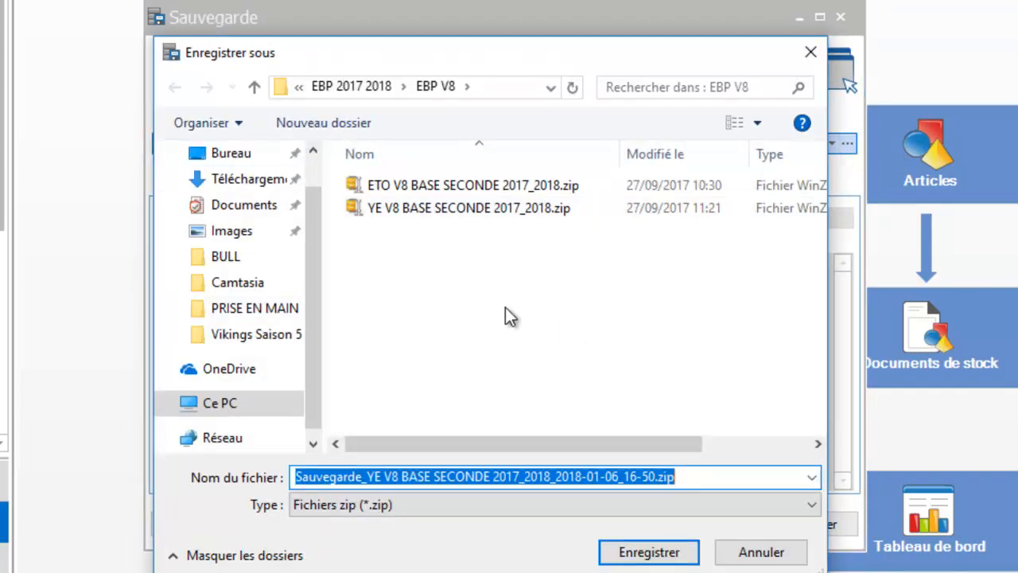
left_click(776, 553)
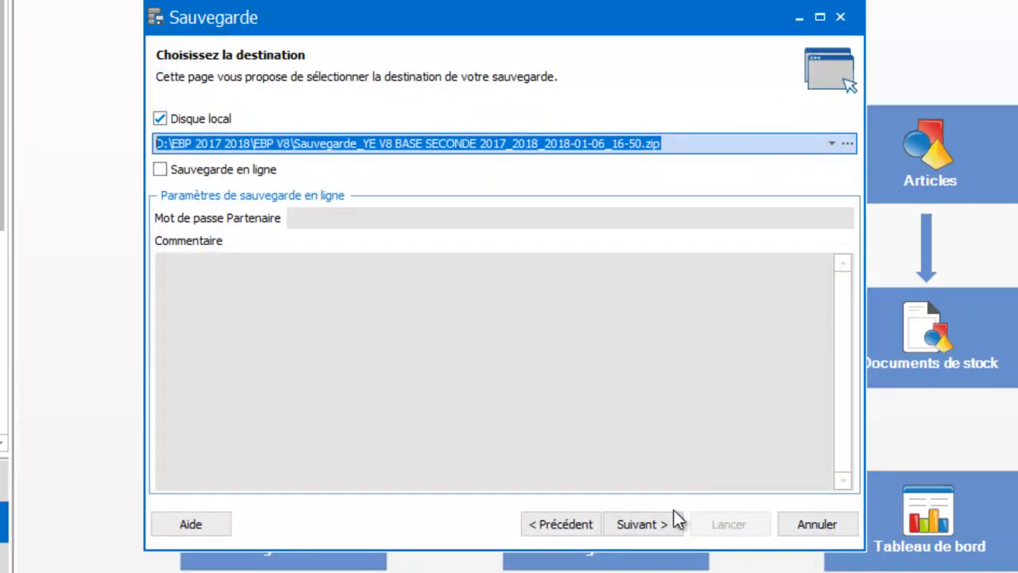
left_click(805, 525)
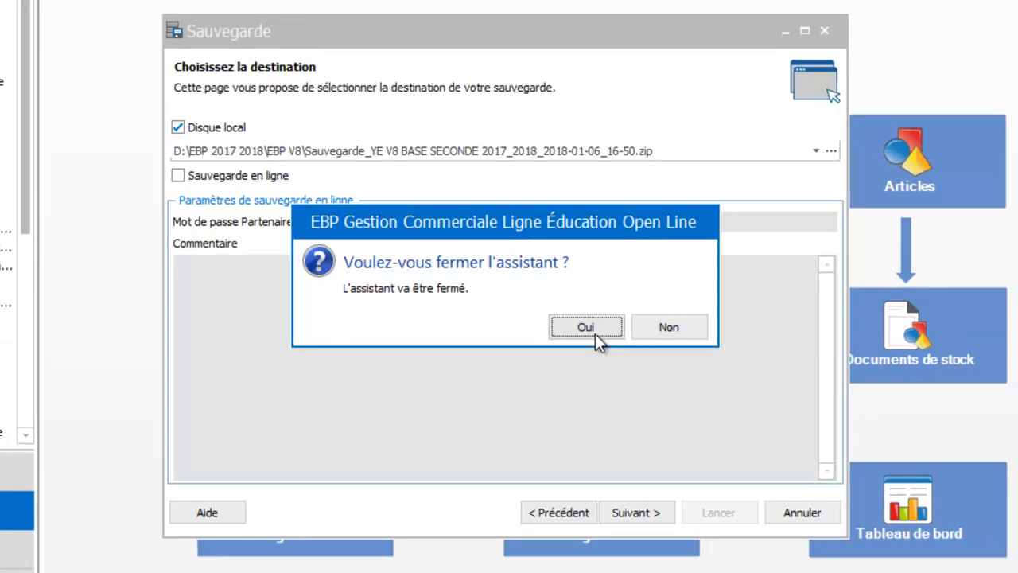
left_click(595, 333)
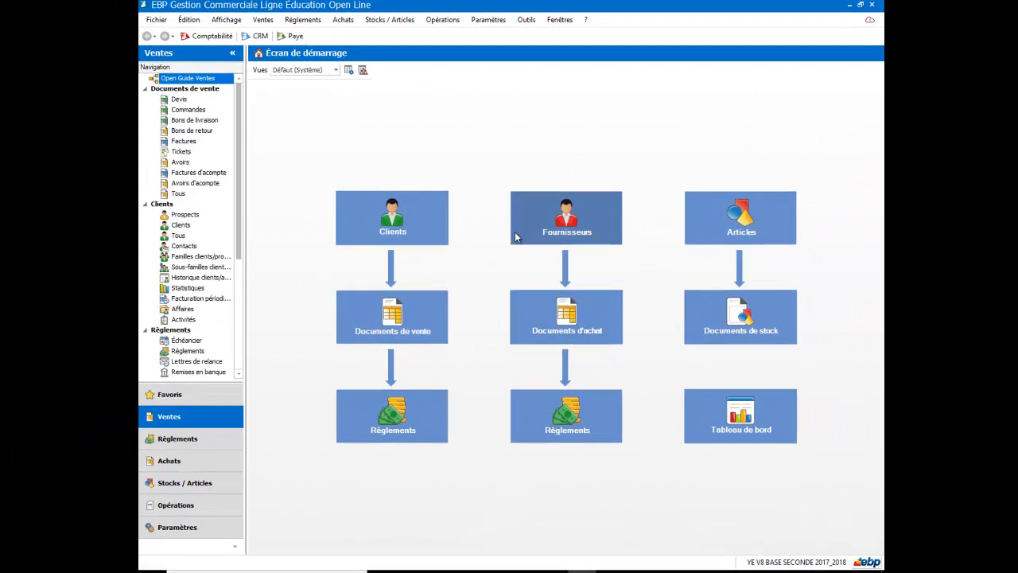